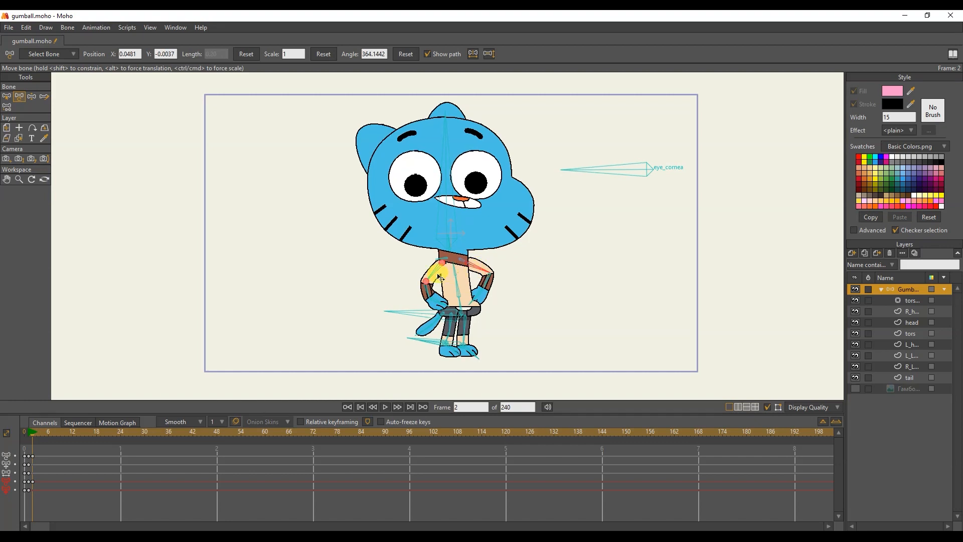
Pose the cat character on frame 2 by moving its arm, foot and tail bones, raising the tail, and select the eye control bone.
left_click_drag(432, 274, 430, 272)
left_click(435, 239)
left_click(431, 345)
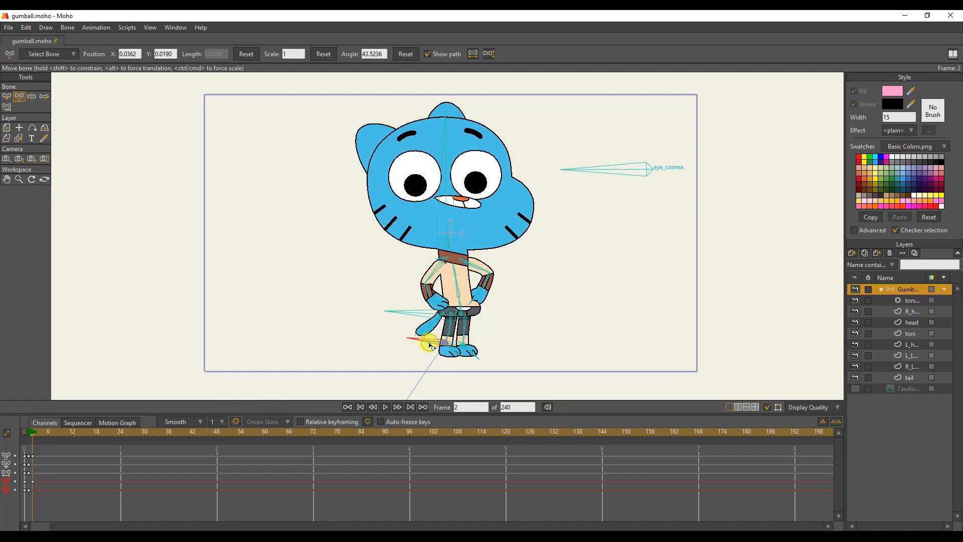
left_click(454, 340)
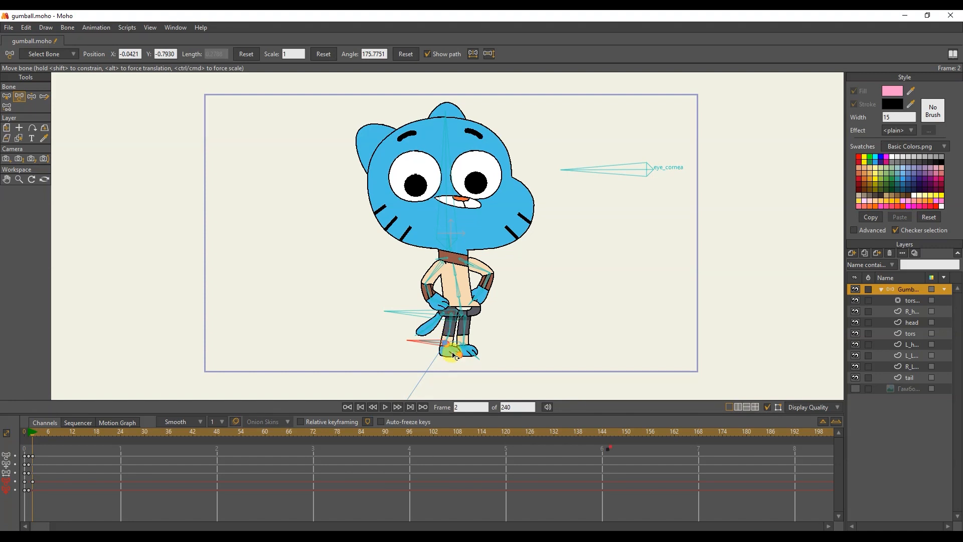
left_click(434, 327)
left_click_drag(434, 326, 434, 316)
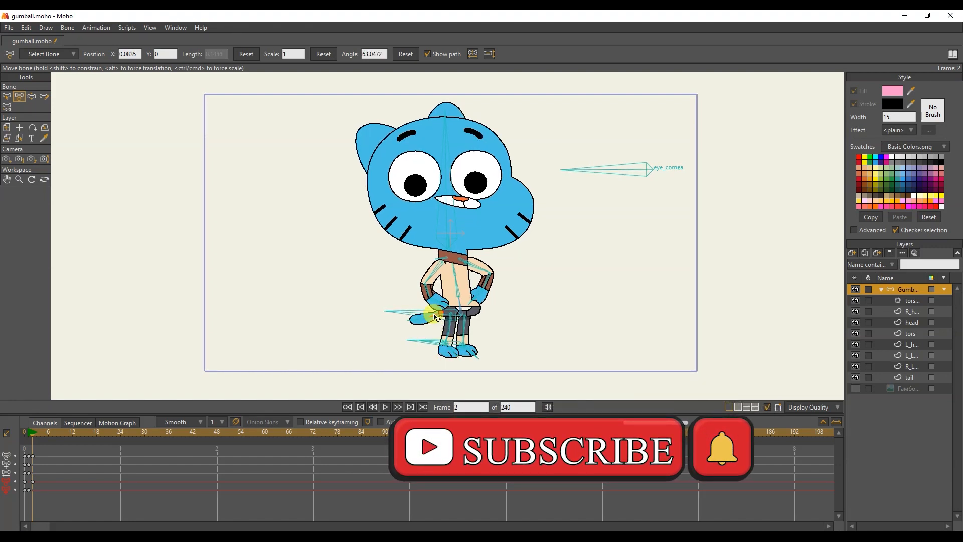
left_click(609, 172)
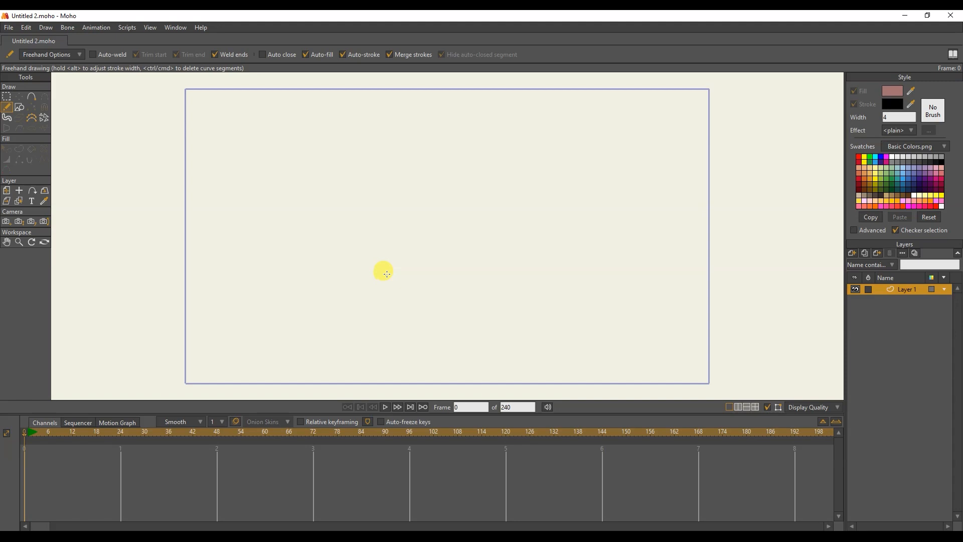
Scrub the timeline from frame 0 to frame 25 and back to compare which drawing tools are available.
left_click(12, 95)
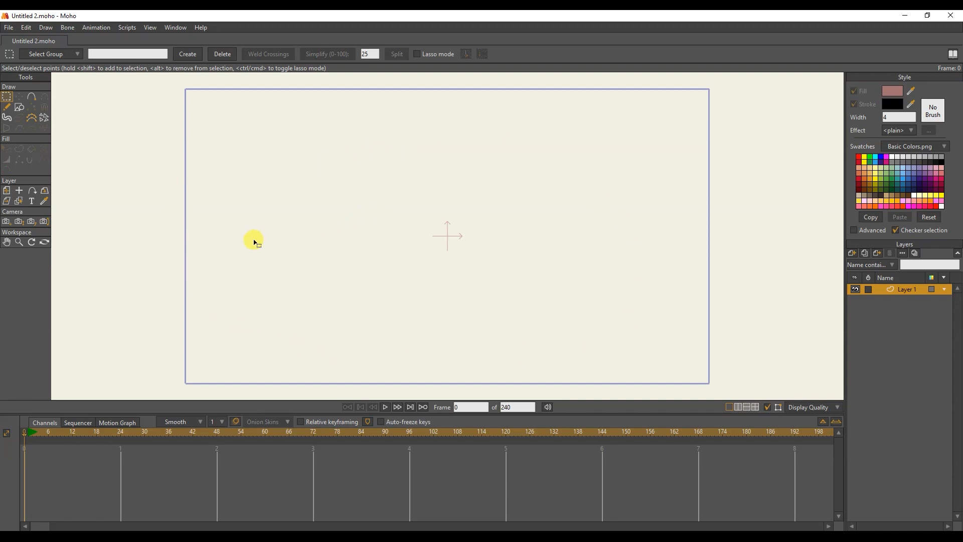
mouse_move(29, 434)
left_mouse_down()
mouse_move(135, 435)
mouse_move(16, 436)
left_mouse_up()
left_click(99, 422)
mouse_move(43, 434)
left_mouse_down()
mouse_move(206, 432)
mouse_move(24, 434)
left_mouse_up()
left_click(45, 423)
left_click(7, 190)
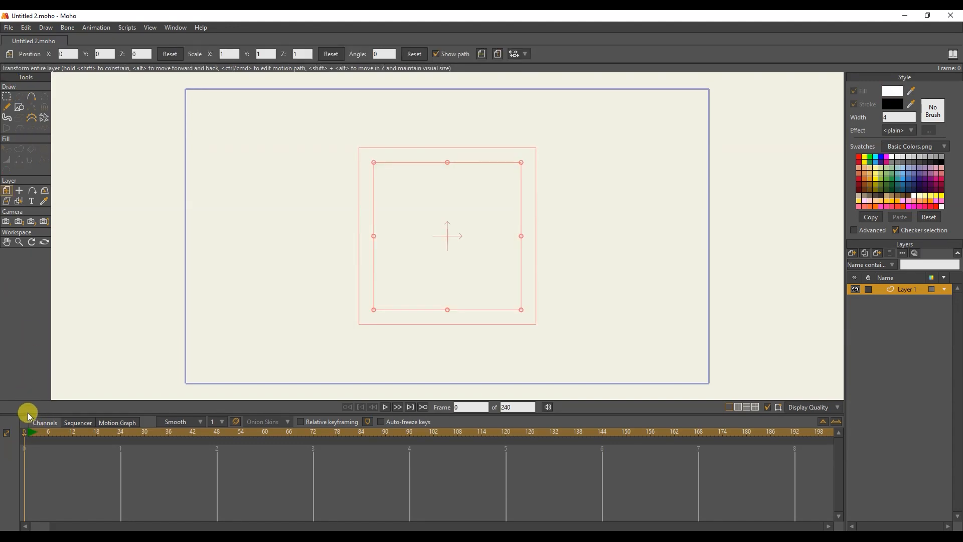
left_click_drag(26, 438, 124, 438)
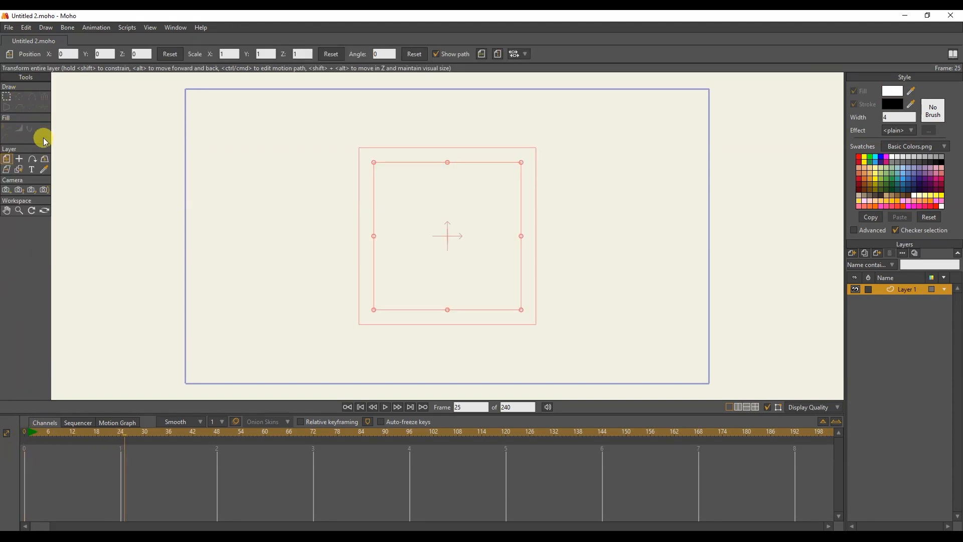
left_click_drag(124, 437, 9, 435)
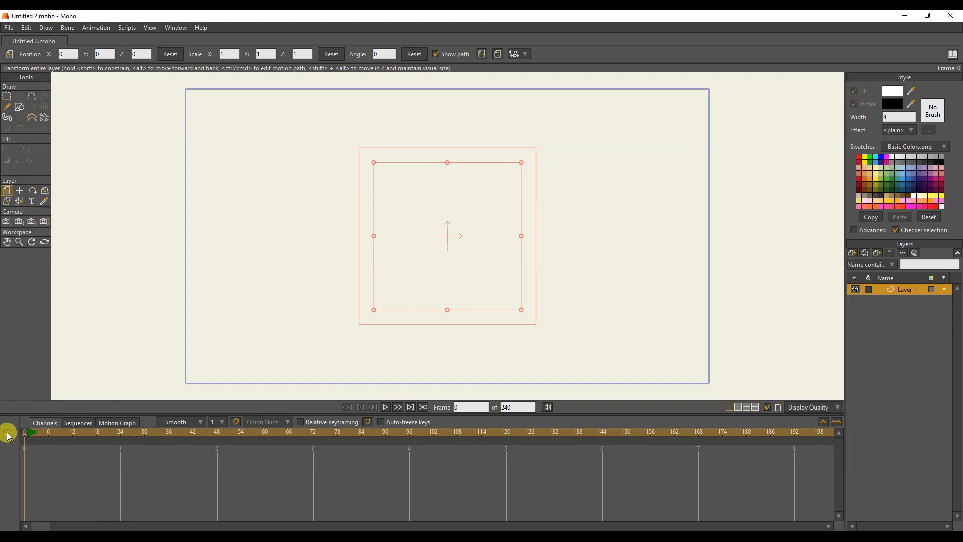
Draw a closed, filled six-point rounded shape around the canvas centre with the Add Point tool.
left_click(35, 96)
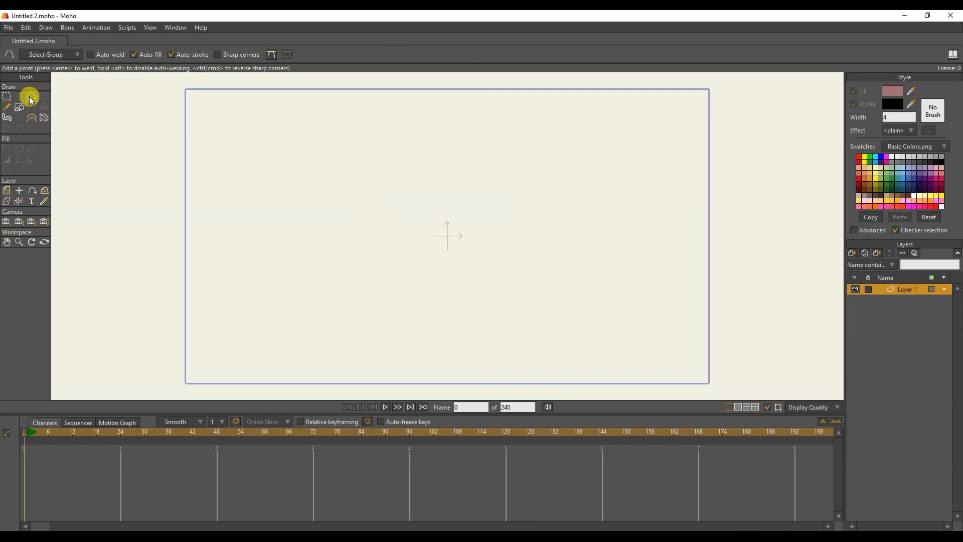
left_click_drag(382, 219, 380, 250)
mouse_move(380, 251)
left_mouse_down()
mouse_move(381, 276)
mouse_move(464, 313)
left_mouse_up()
mouse_move(463, 313)
left_mouse_down()
mouse_move(516, 261)
mouse_move(516, 224)
left_mouse_up()
mouse_move(517, 225)
left_mouse_down()
mouse_move(490, 181)
mouse_move(459, 165)
mouse_move(396, 187)
mouse_move(424, 166)
left_mouse_up()
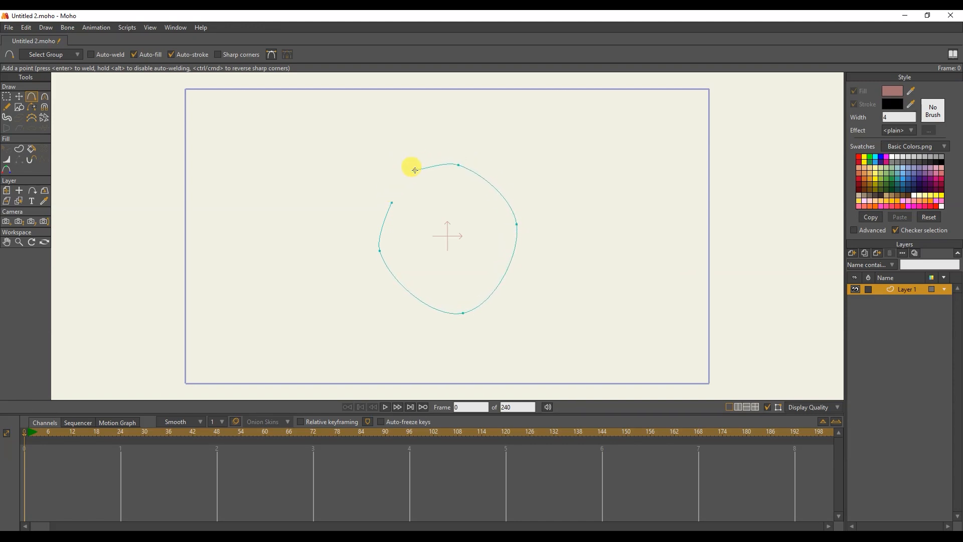
left_click_drag(395, 197, 393, 197)
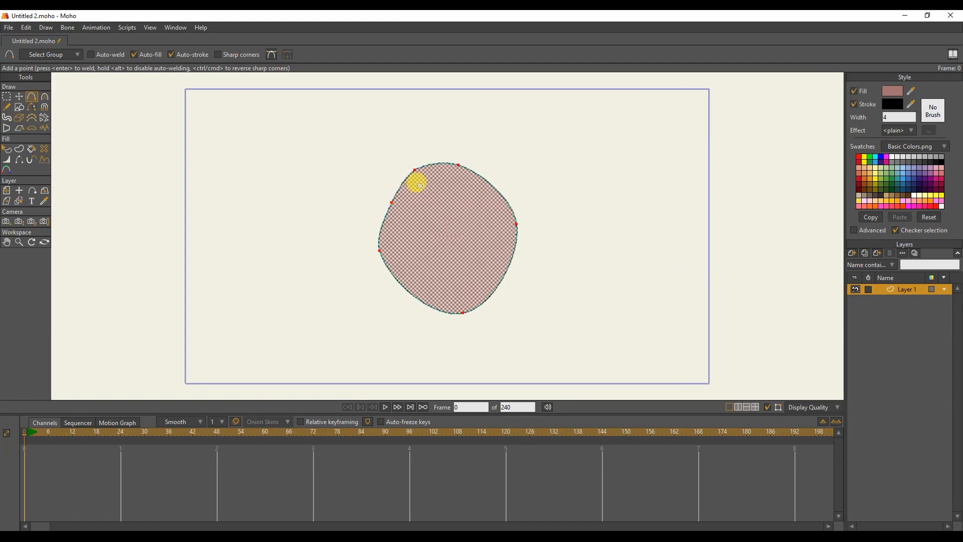
Reshape the rounded shape by moving its outline points and clear the point selection.
left_click(26, 97)
left_click(413, 174)
left_click_drag(414, 169, 367, 274)
left_click(554, 175)
Adjust the curvature of the shape's left and upper points with the Curvature tool so the top edge dips.
left_click(44, 97)
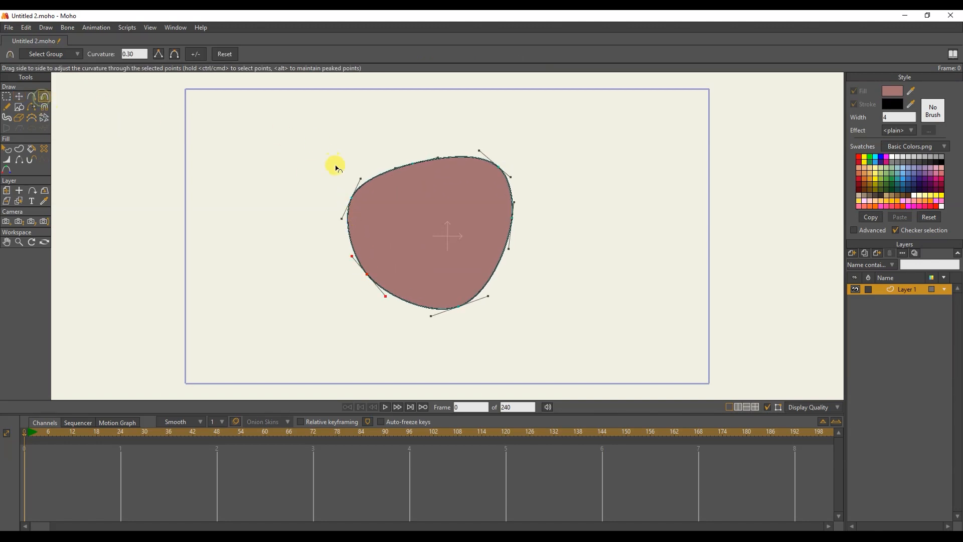
left_click(351, 198)
left_click_drag(365, 209, 349, 224)
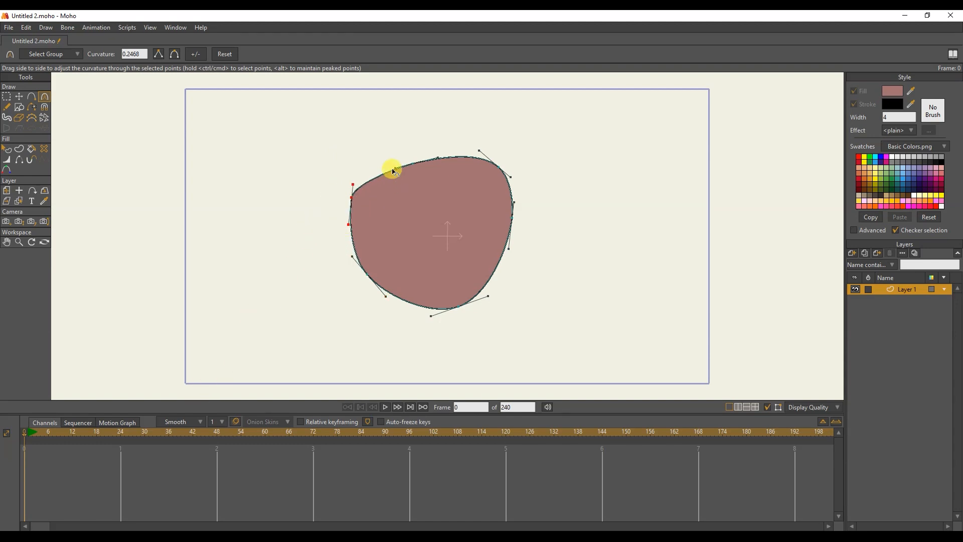
left_click_drag(395, 168, 400, 153)
left_click_drag(480, 152, 495, 165)
left_click(519, 219)
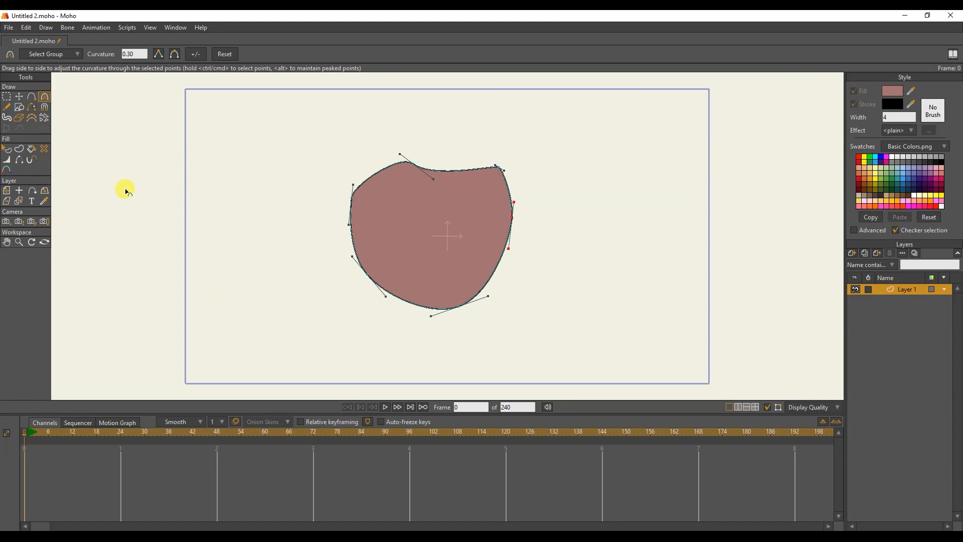
Sketch a stick figure with a round head, body, raised arms and legs beside the large shape using the Freehand tool.
left_click(7, 108)
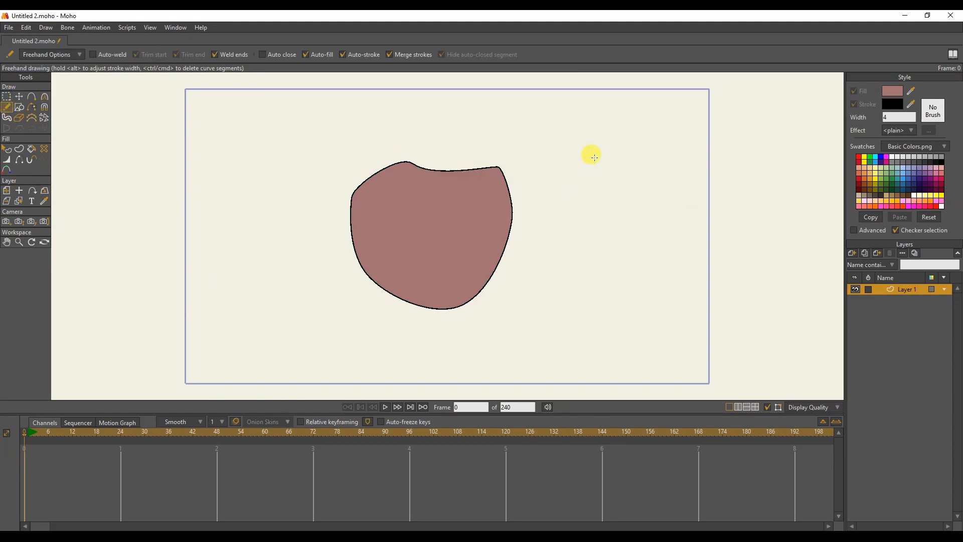
left_click_drag(628, 193, 595, 156)
left_click_drag(608, 224, 615, 287)
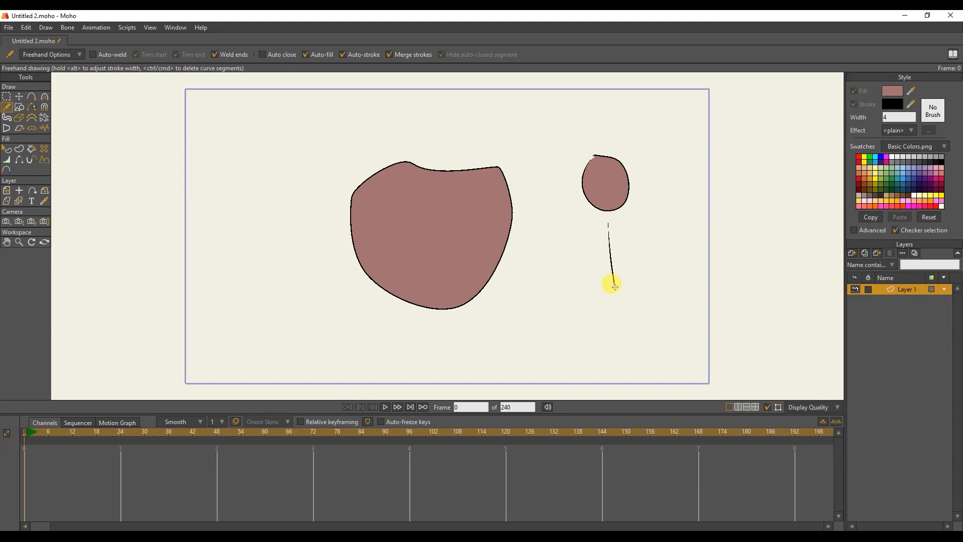
left_click_drag(632, 245, 656, 206)
left_click_drag(604, 260, 569, 227)
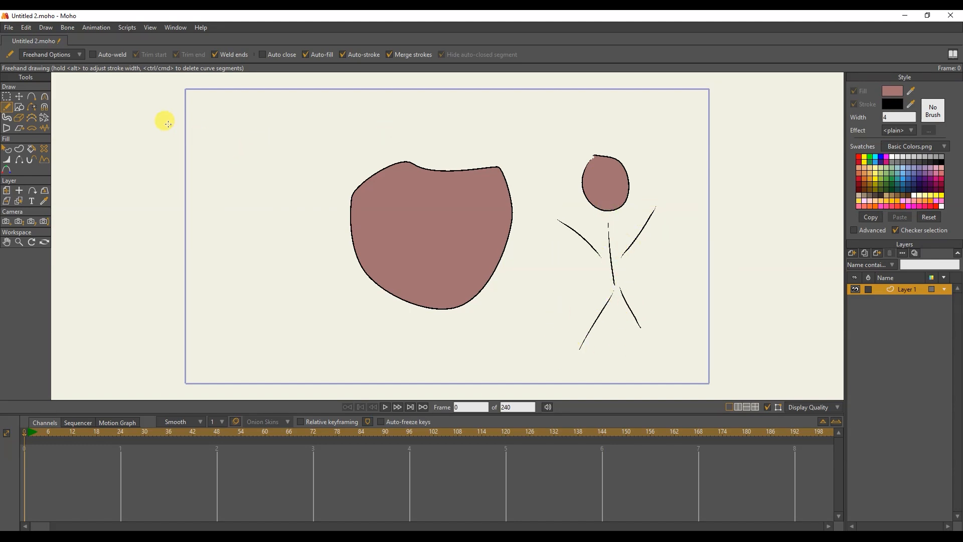
Draw a star in the canvas's upper-left area and a triangle below it with the Draw Shape tool.
left_click(19, 108)
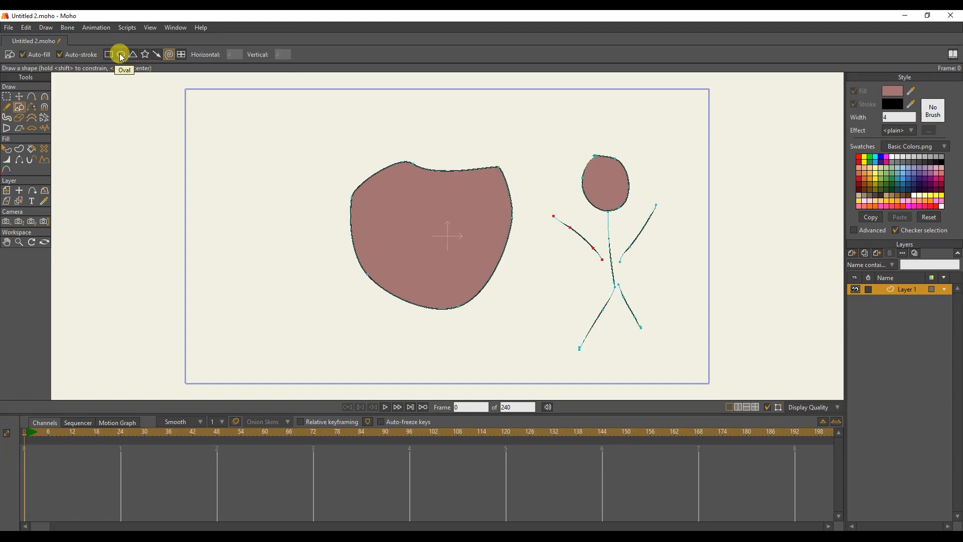
left_click(145, 54)
left_click_drag(248, 141, 270, 191)
left_click(133, 54)
left_click_drag(255, 272, 331, 357)
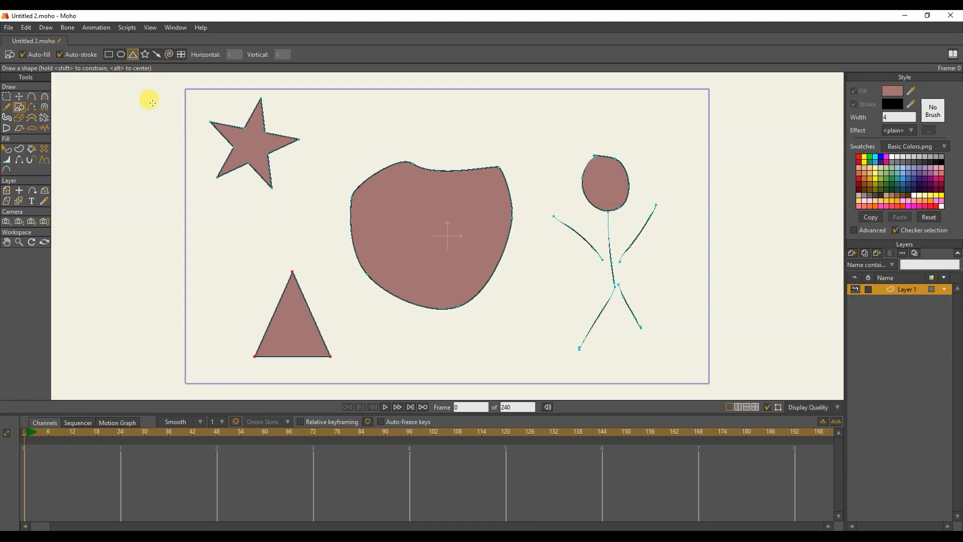
Delete the triangle's left edge and one lower edge of the star with the Delete Edge tool.
left_click(31, 107)
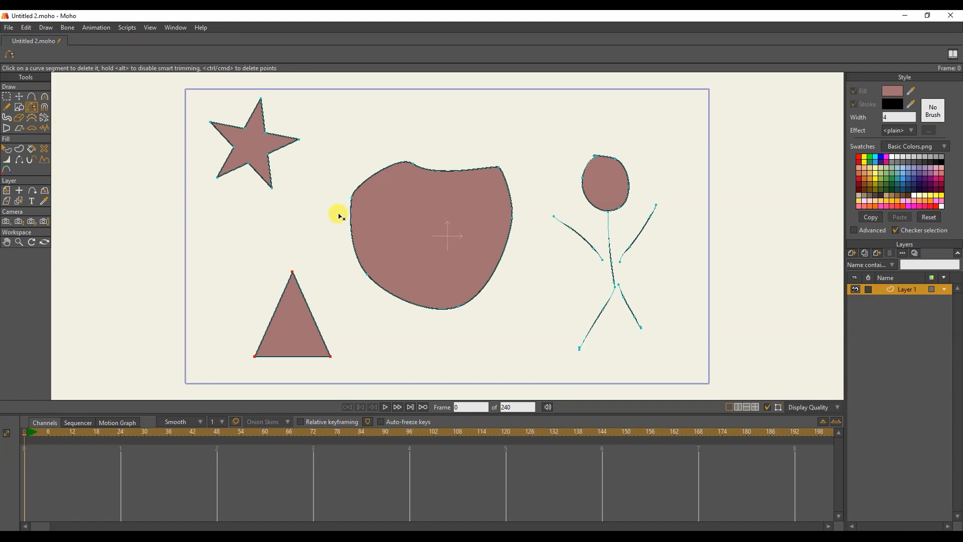
left_click(281, 300)
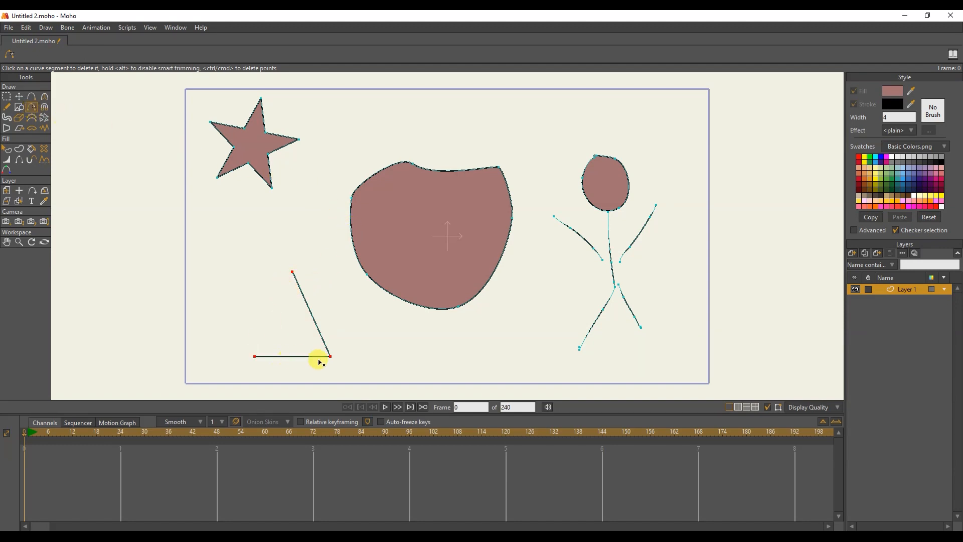
left_click(301, 357)
key("ctrl+z")
left_click(238, 170)
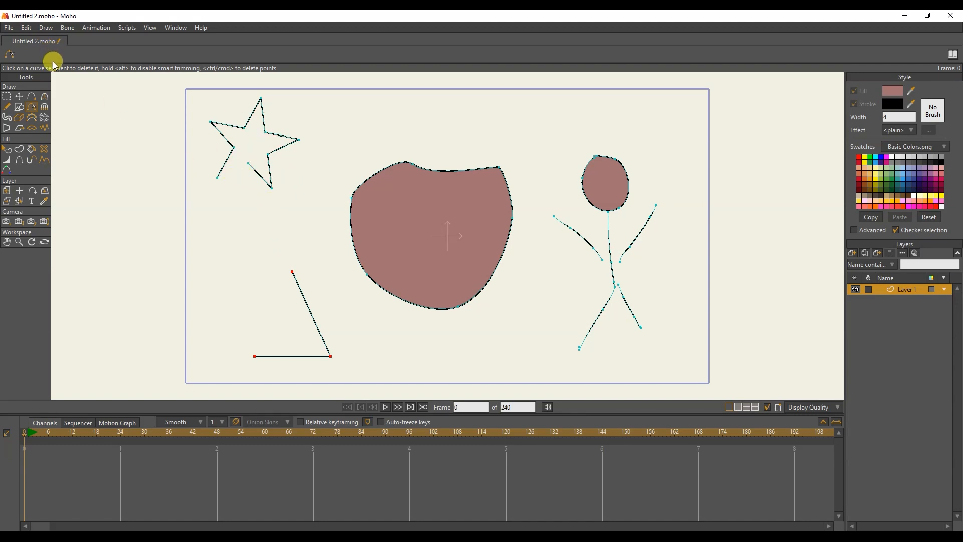
Deform the large shape's outline and shift the stick figure's head sideways using the Magnet tool at radius 0.50.
left_click(44, 107)
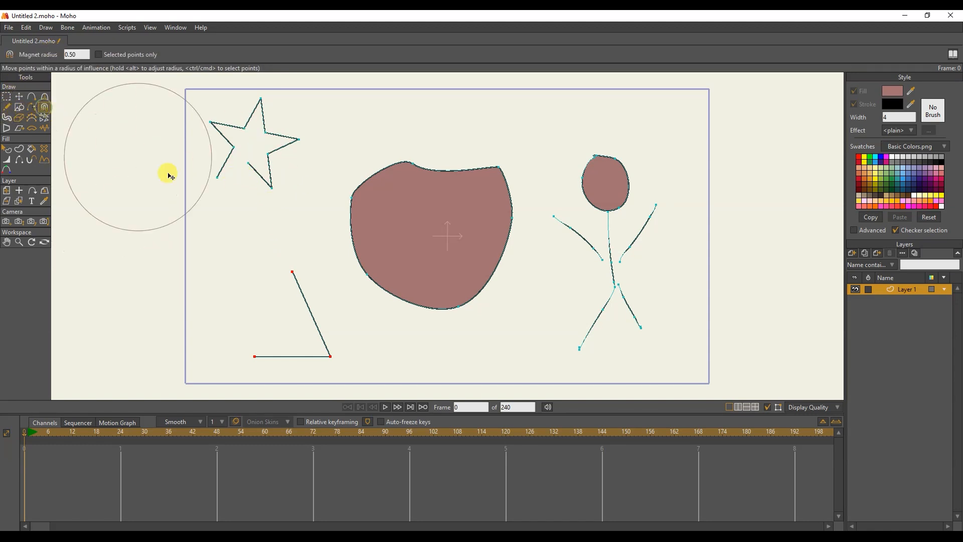
left_click_drag(394, 206, 392, 177)
left_click_drag(505, 257, 516, 222)
left_click_drag(428, 296, 412, 273)
left_click_drag(602, 186, 583, 196)
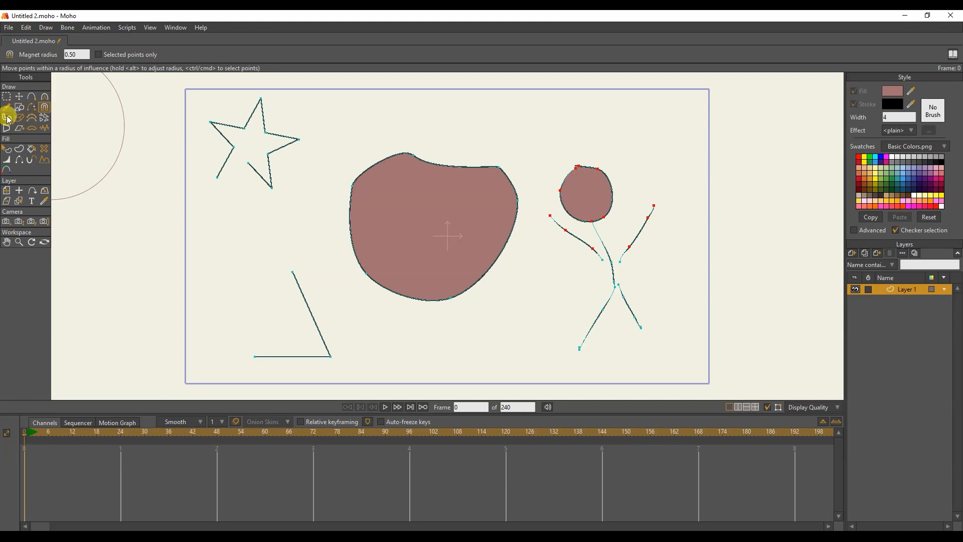
left_click(31, 117)
left_click(46, 118)
left_click(44, 129)
left_click(32, 129)
left_click(20, 129)
left_click(7, 130)
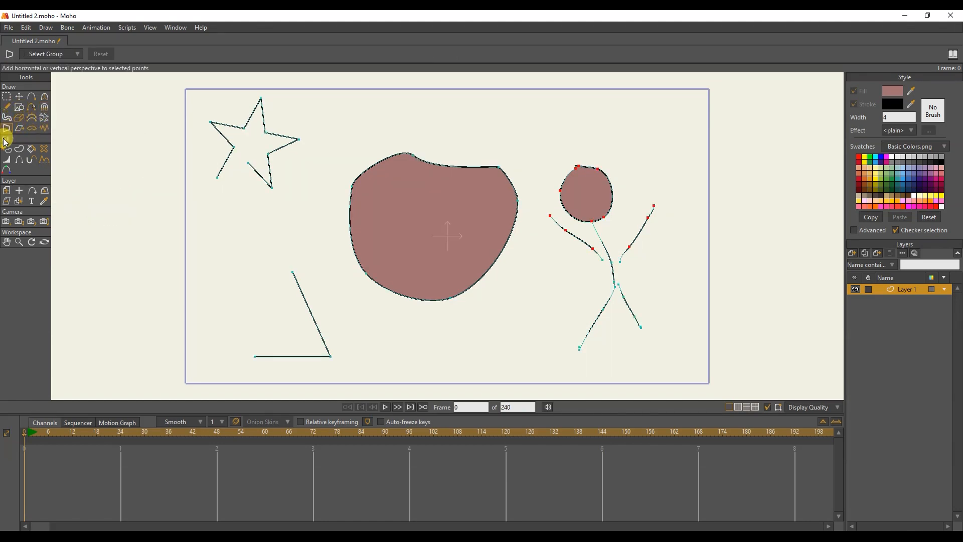
Select the large central shape and try several swatch colours, settling on a light pink fill.
left_click(7, 149)
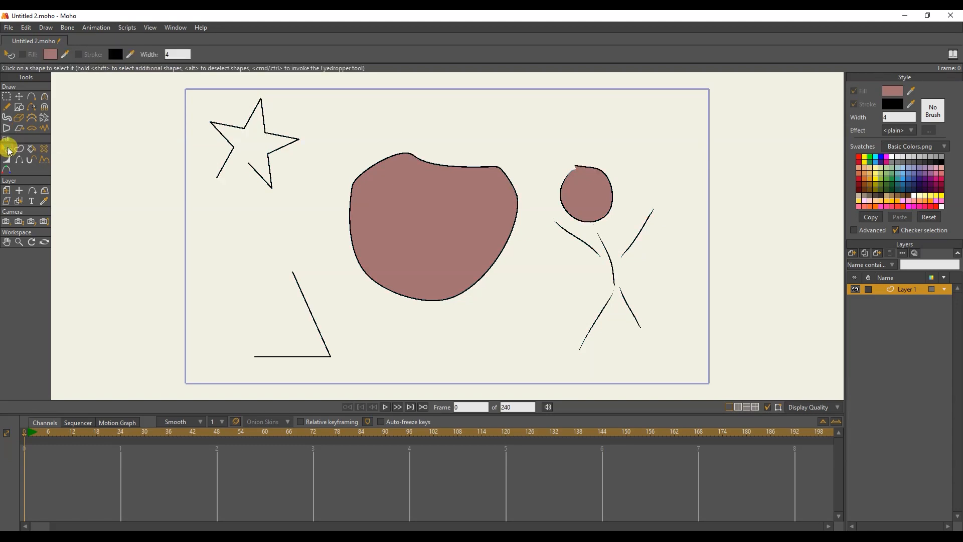
left_click(407, 219)
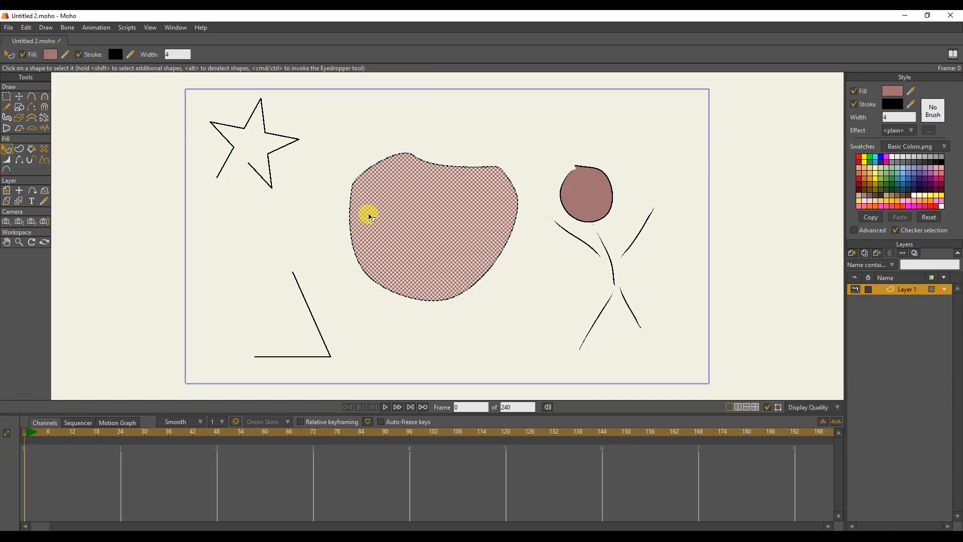
left_click(887, 159)
left_click(900, 159)
left_click(906, 161)
left_click(920, 168)
left_click(915, 203)
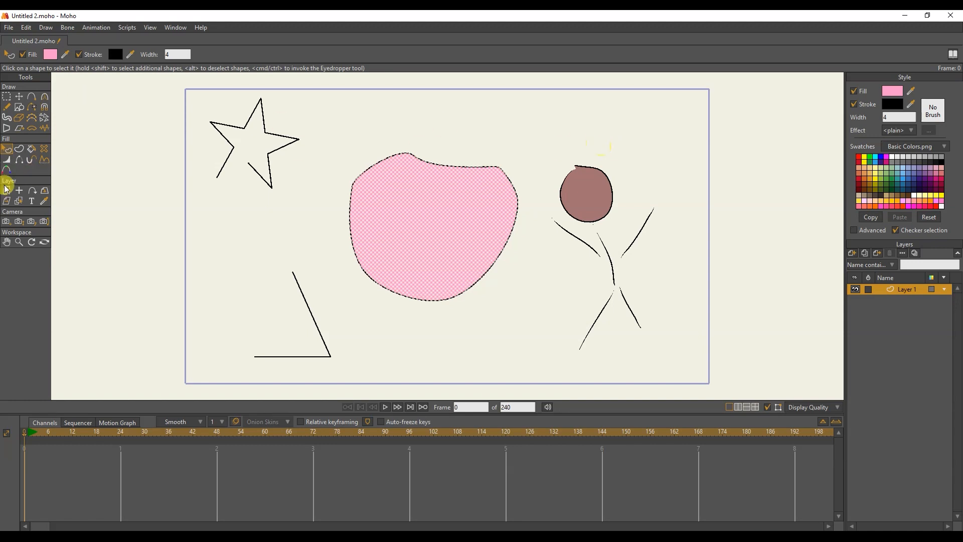
Hide the left outline edge of the pink shape and deselect all points.
left_click(19, 162)
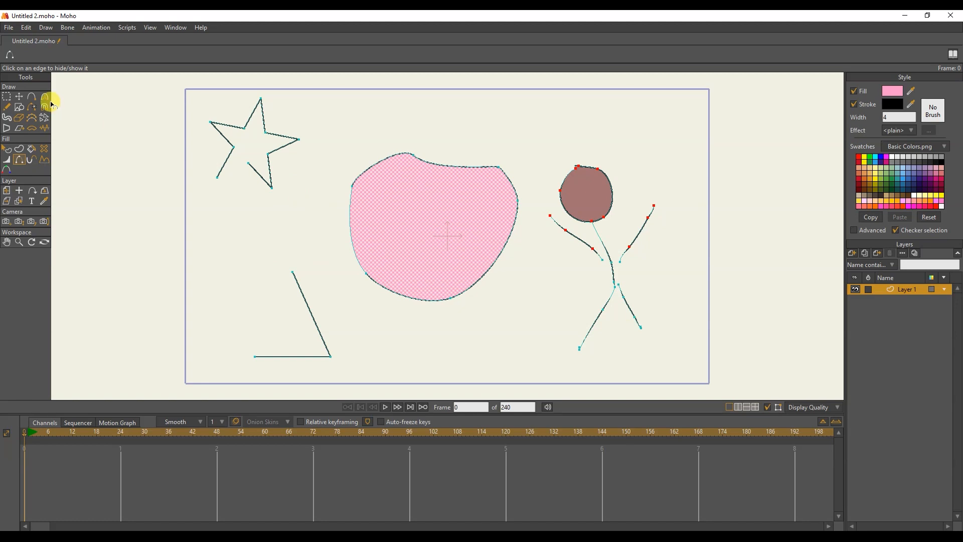
left_click(7, 95)
left_click(308, 128)
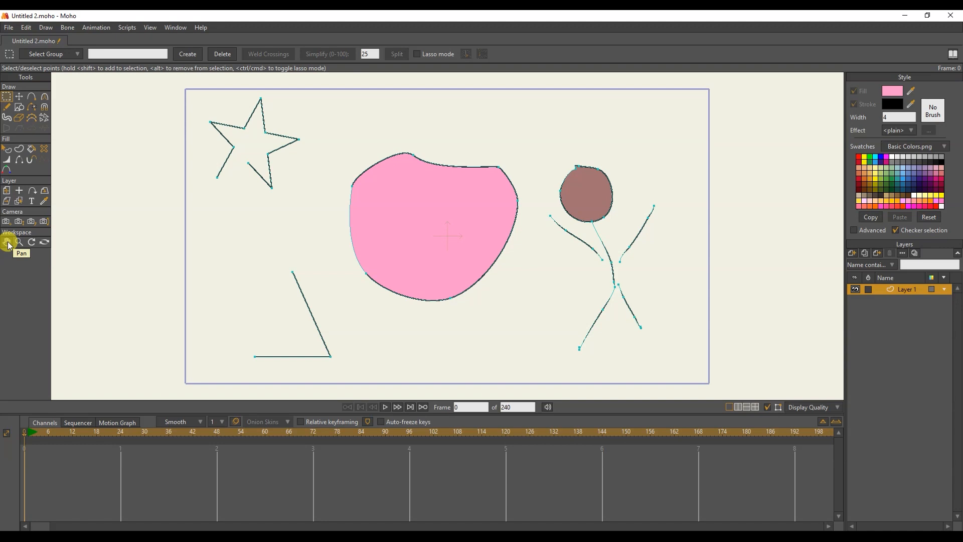
Pan, zoom and rotate the workspace view to examine the drawing from different positions.
mouse_move(331, 208)
left_mouse_down()
mouse_move(311, 190)
mouse_move(293, 296)
mouse_move(425, 194)
mouse_move(250, 159)
mouse_move(247, 280)
mouse_move(356, 194)
mouse_move(315, 191)
left_mouse_up()
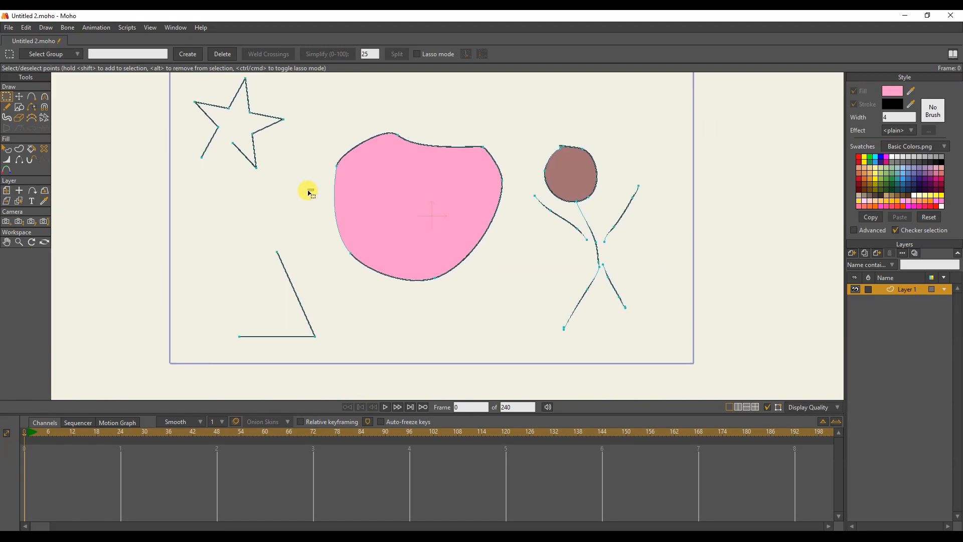
scroll(312, 191, "up", 3)
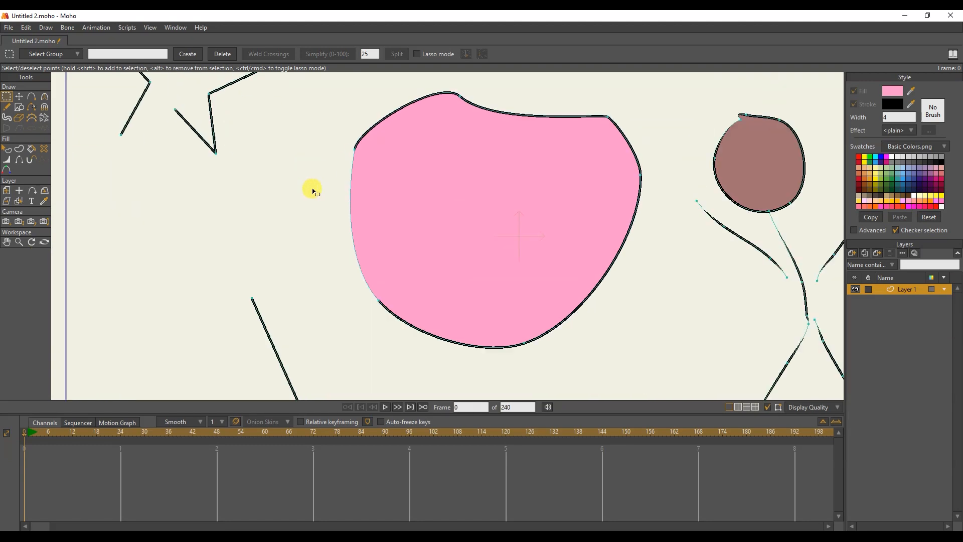
scroll(312, 191, "down", 10)
scroll(312, 191, "up", 8)
mouse_move(312, 191)
left_mouse_down()
mouse_move(338, 247)
mouse_move(340, 201)
left_mouse_up()
scroll(340, 200, "down", 5)
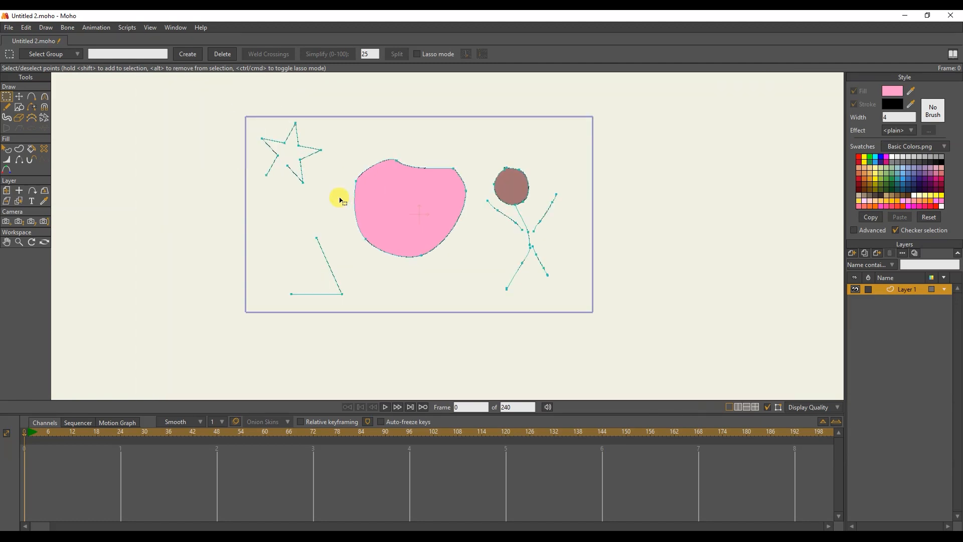
scroll(340, 200, "up", 3)
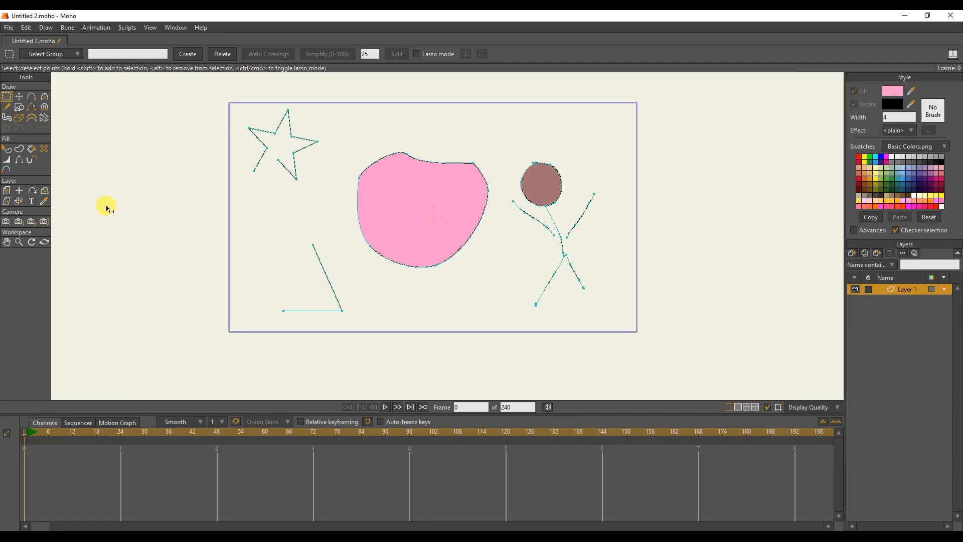
left_click(31, 241)
left_click_drag(251, 209, 554, 176)
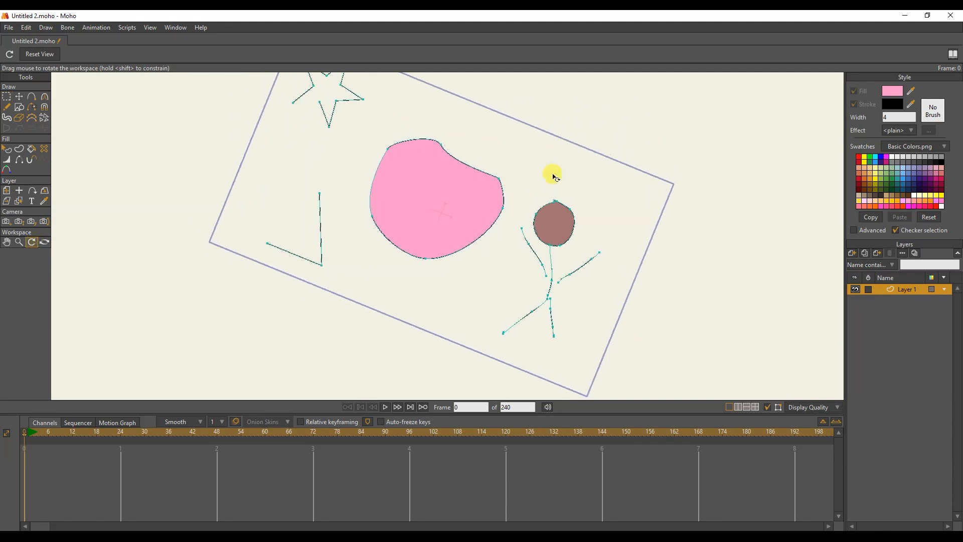
Reset the rotated workspace view, orbit the drawing in 3D space, and restore the default view again.
left_click(30, 54)
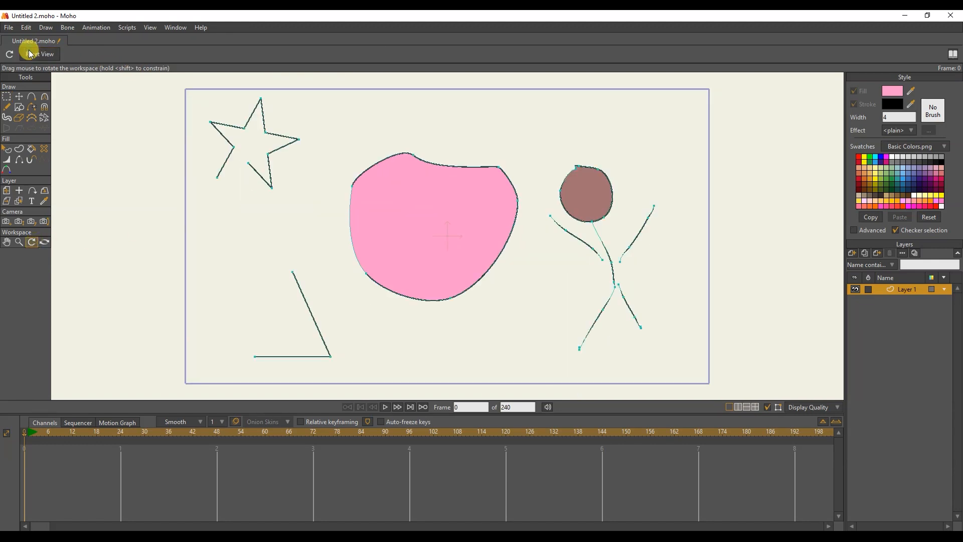
left_click(44, 242)
mouse_move(411, 241)
left_mouse_down()
mouse_move(410, 232)
mouse_move(555, 223)
mouse_move(625, 253)
mouse_move(589, 267)
mouse_move(597, 253)
mouse_move(490, 336)
mouse_move(361, 248)
mouse_move(430, 168)
mouse_move(522, 225)
mouse_move(484, 214)
left_mouse_up()
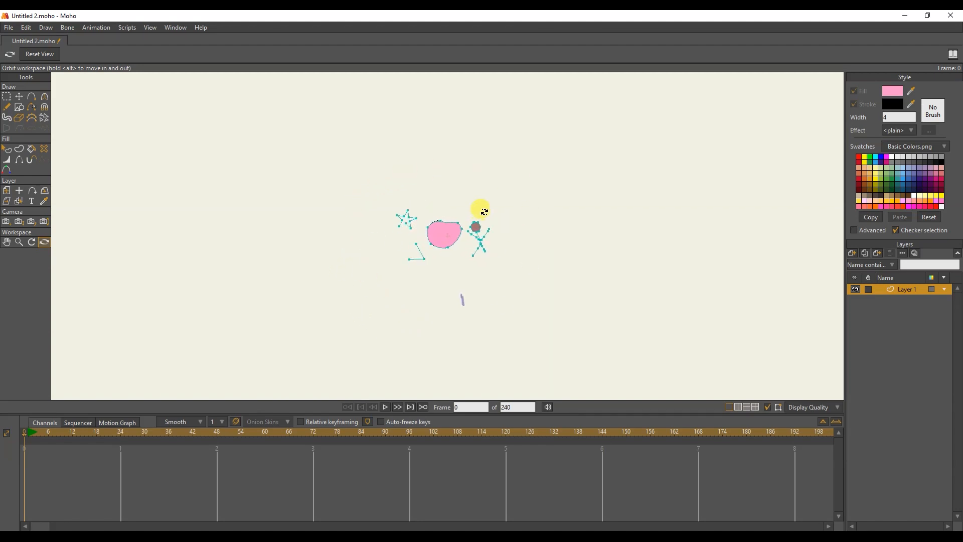
left_click(38, 53)
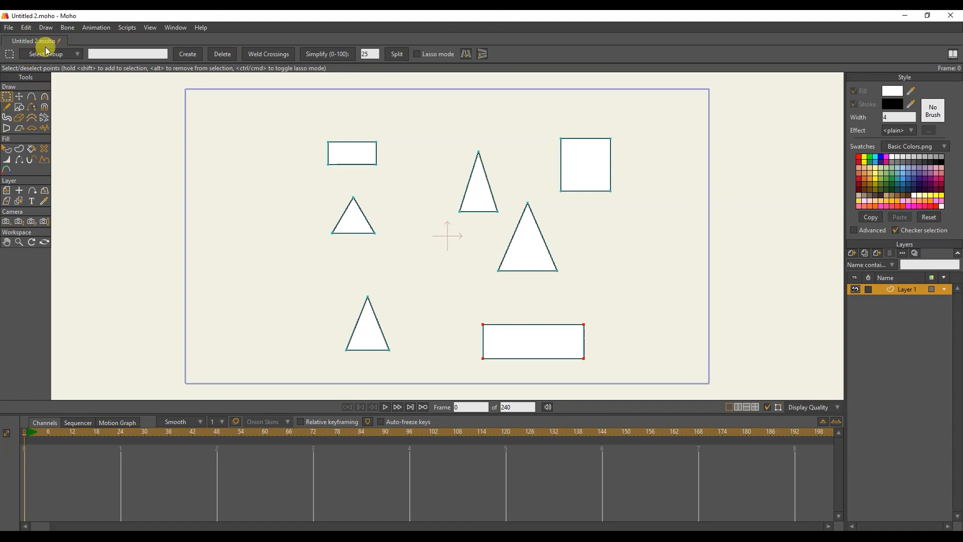
left_click(20, 96)
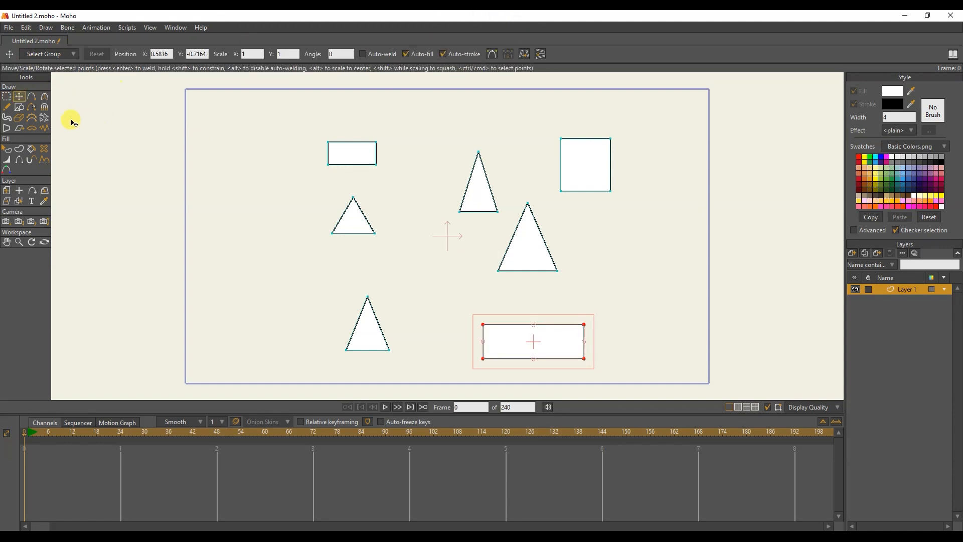
left_click(6, 149)
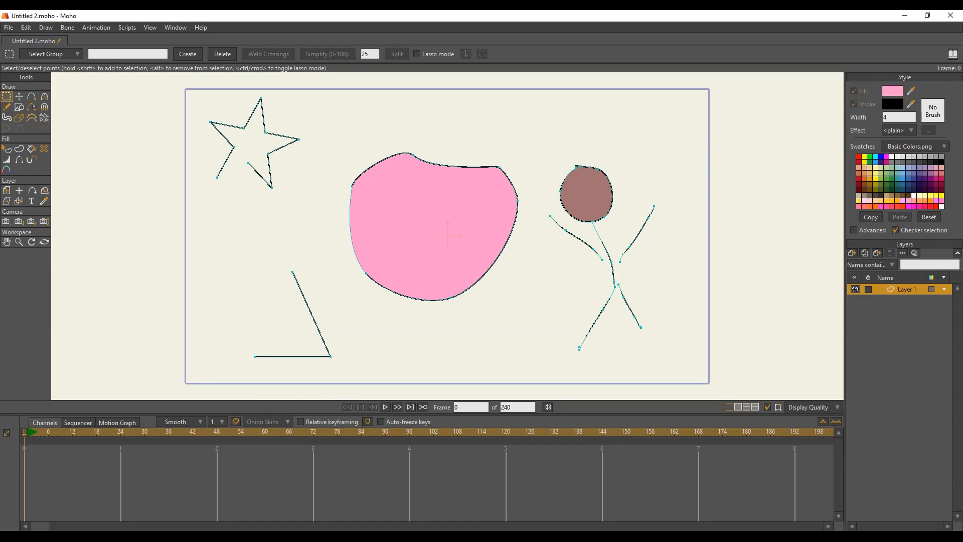
Set the large pink shape's stroke width to 10 and look through the available effects, keeping the plain style.
left_click(6, 149)
left_click(464, 209)
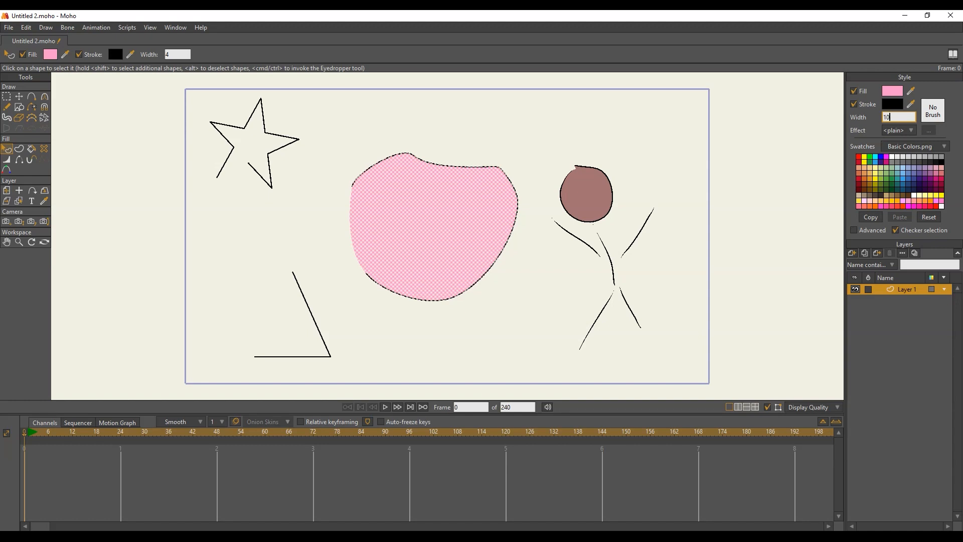
type("10")
key("Return")
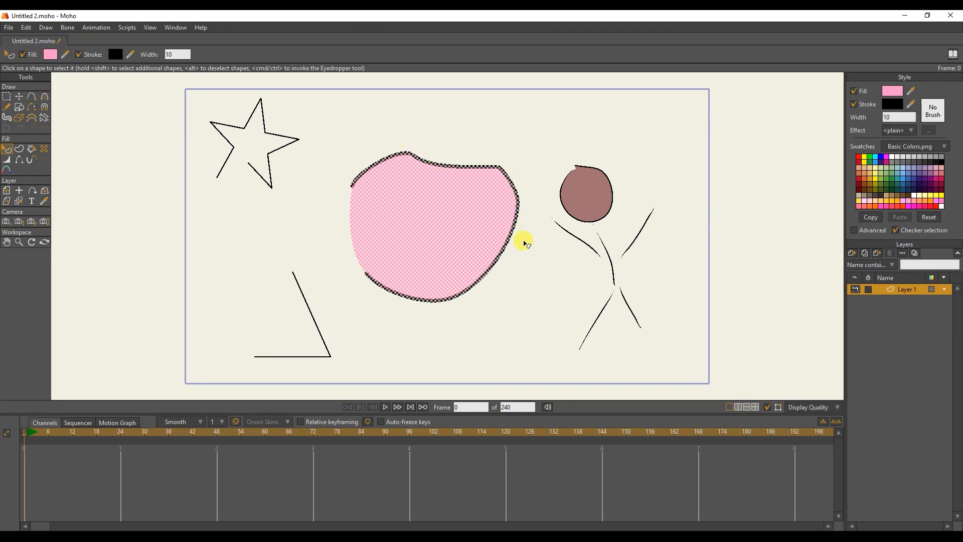
left_click(901, 131)
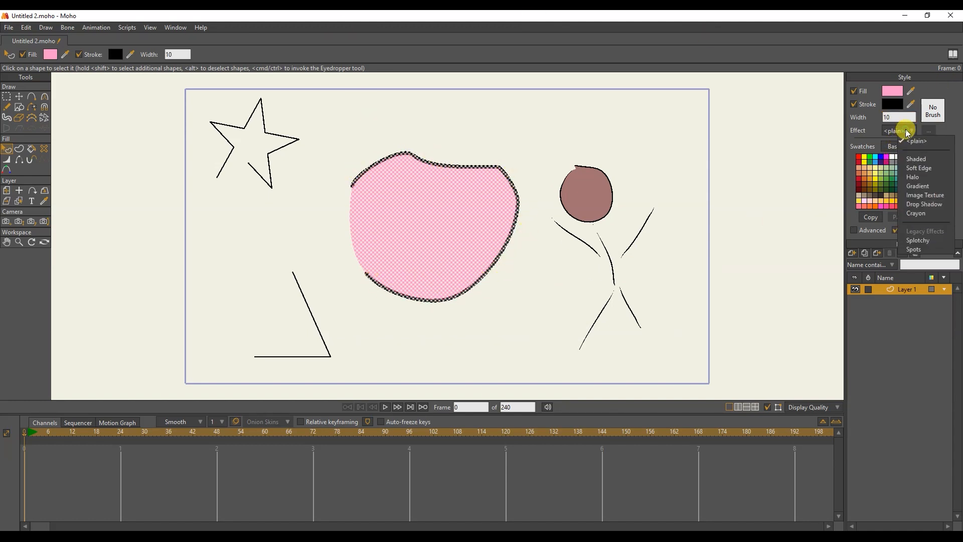
left_click(916, 132)
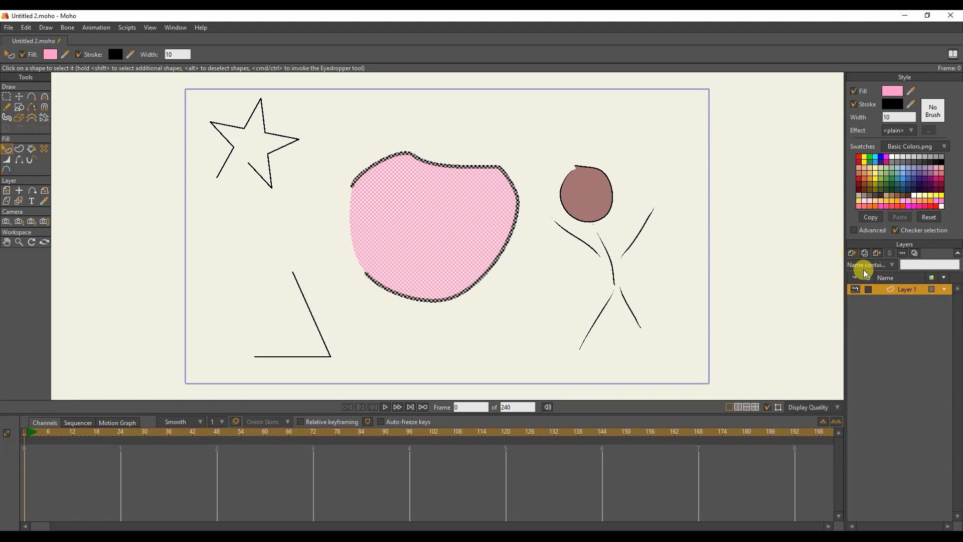
Hide and show Layer 1 several times, leaving it visible, and open the choice of new layer types.
left_click(856, 290)
left_click(856, 291)
left_click(856, 290)
left_click(856, 291)
left_click(856, 291)
left_click(856, 290)
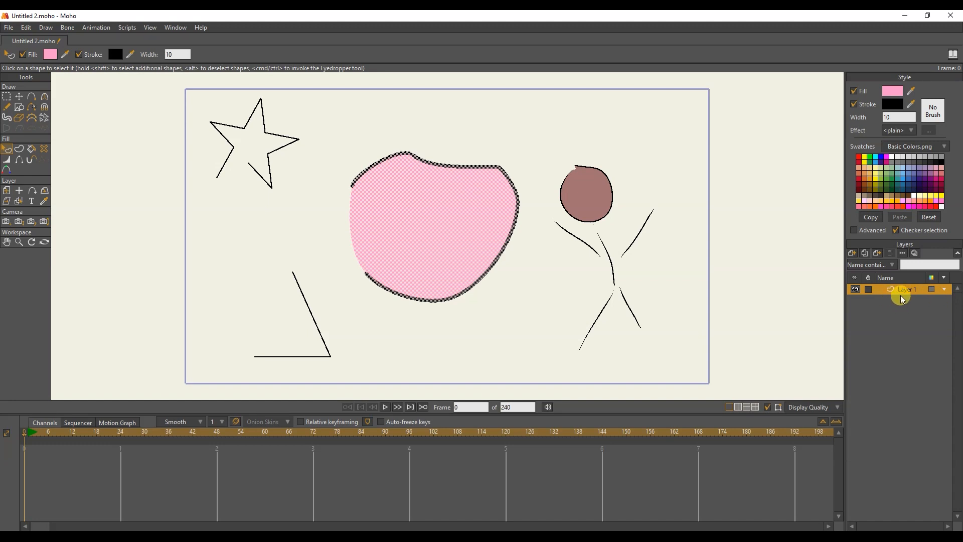
left_click(853, 255)
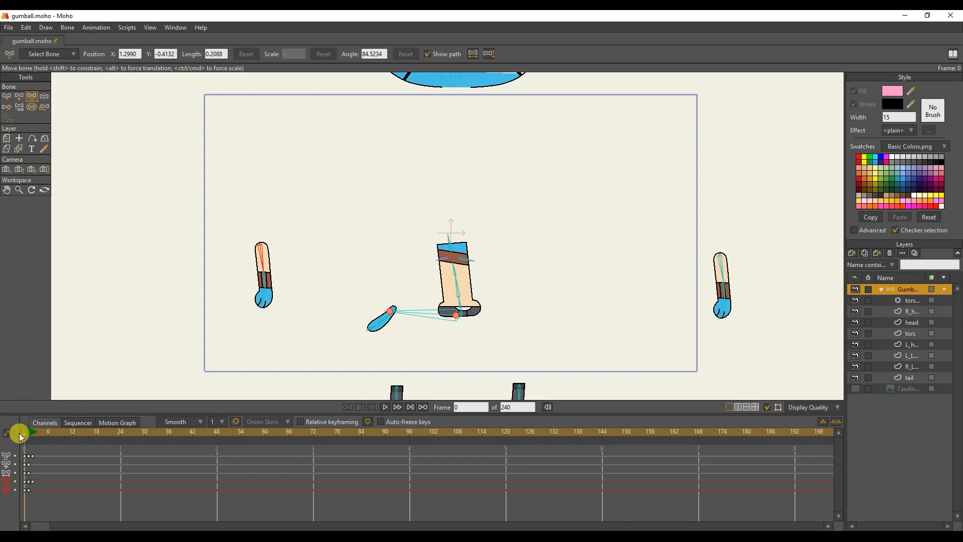
In gumball.moho, select the bone in the detached hand beside the tail and move the timeline to frame 2.
left_click(263, 305)
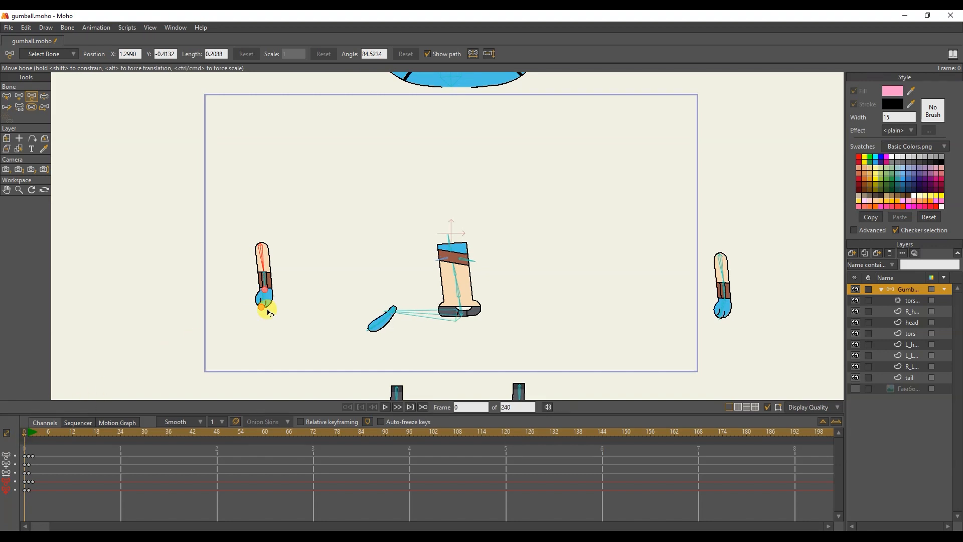
left_click(28, 435)
left_click_drag(31, 438, 30, 436)
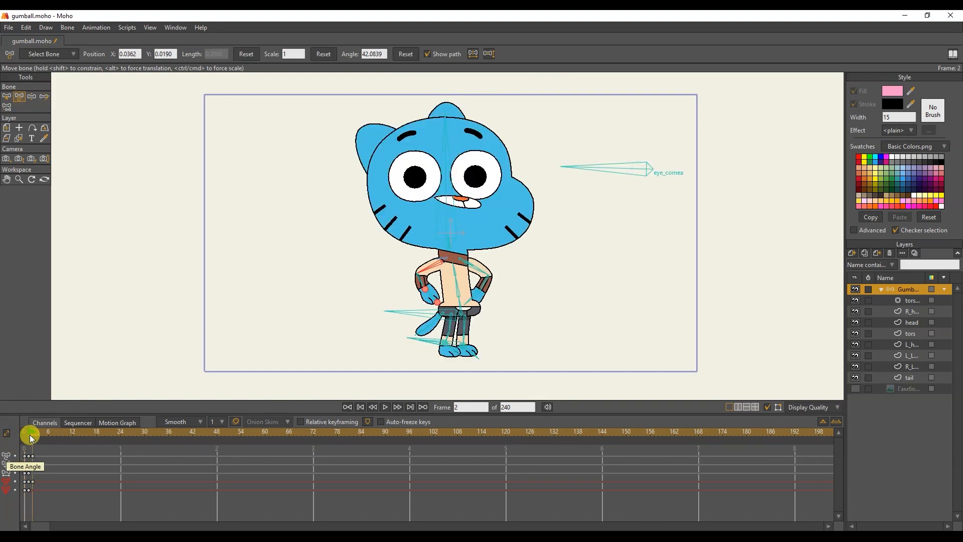